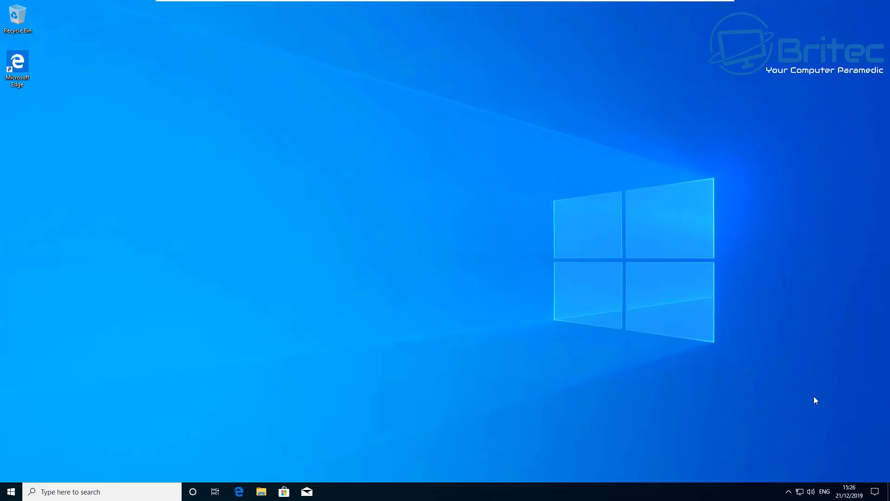
Toggle the quick actions panel, then open maximized Settings at Update & Security and close it.
left_click(876, 492)
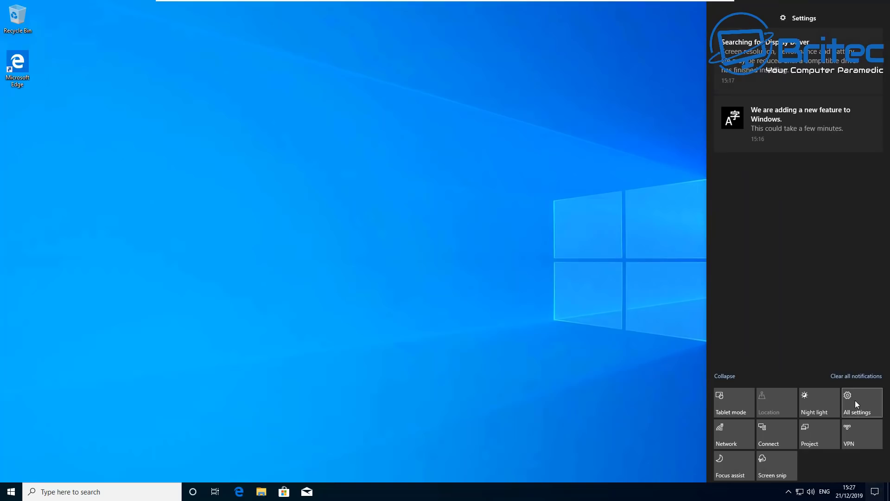
left_click(725, 377)
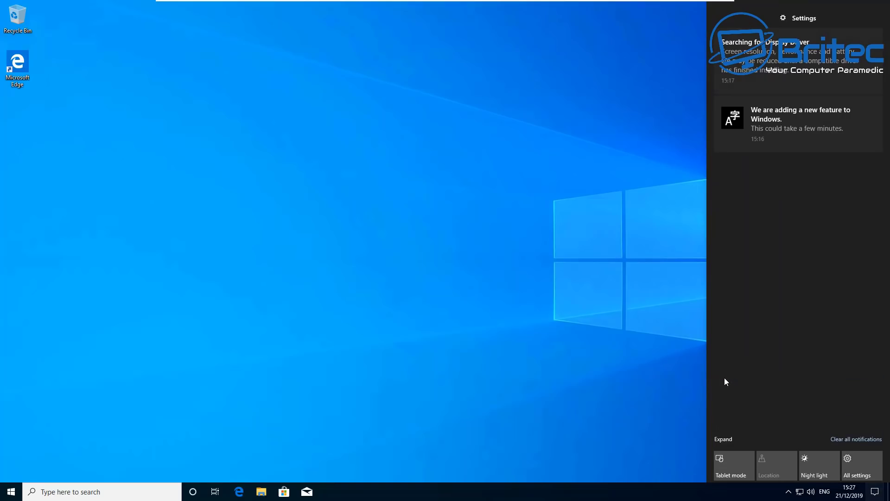
left_click(721, 440)
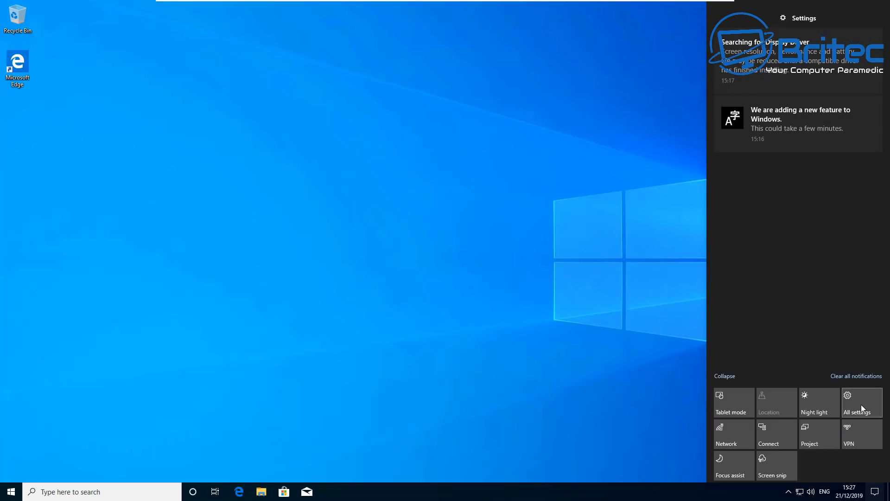
left_click(861, 407)
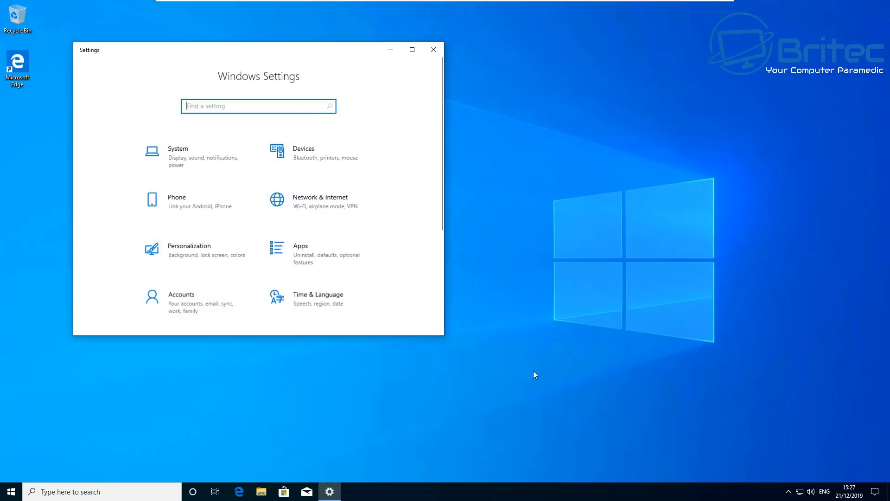
left_click_drag(335, 56, 506, 101)
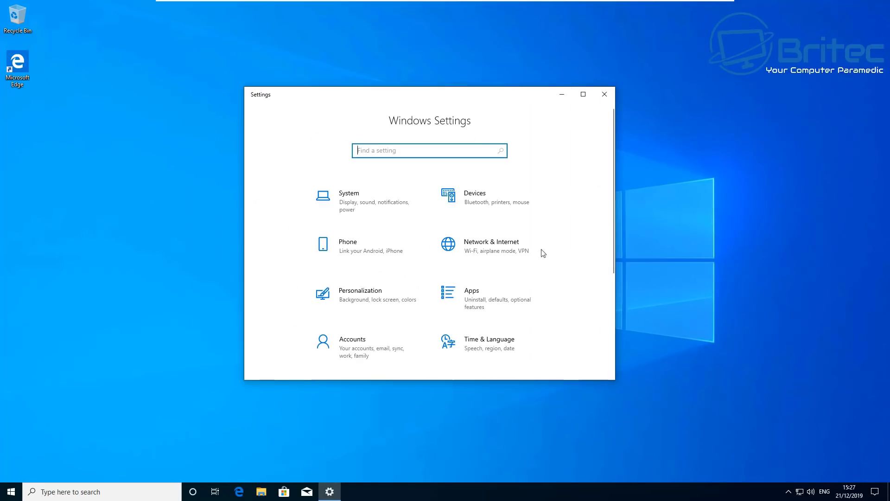
left_click(586, 95)
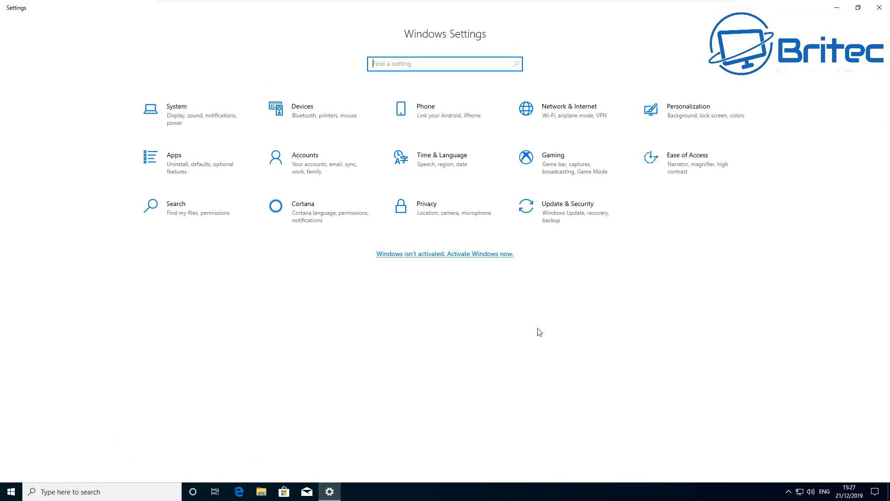
left_click(566, 217)
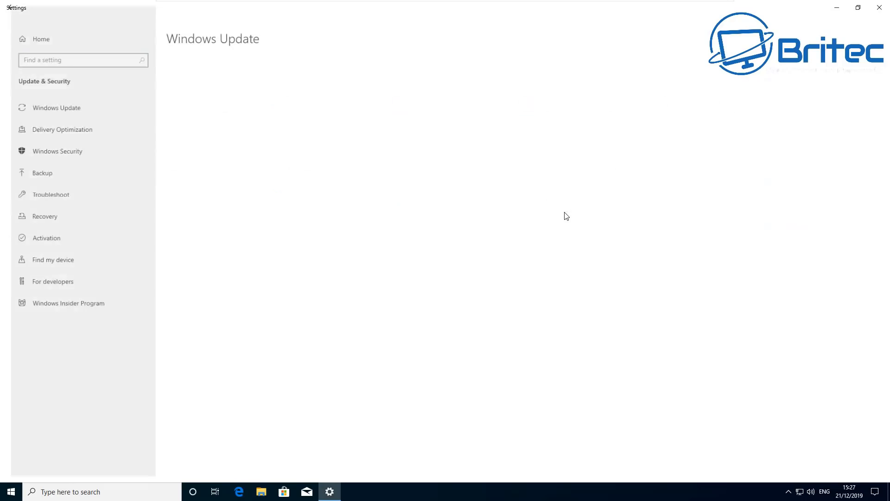
left_click(886, 8)
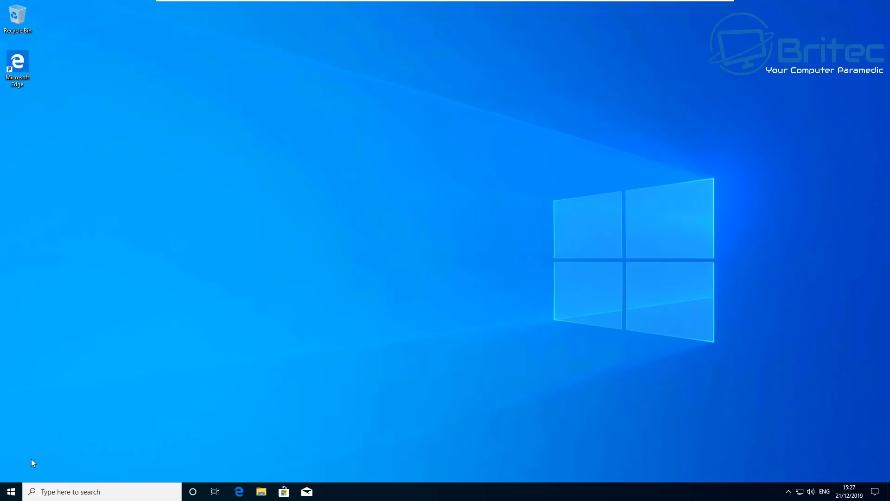
Reopen Settings from the Start menu and go to Update & Security > Recovery.
left_click(10, 492)
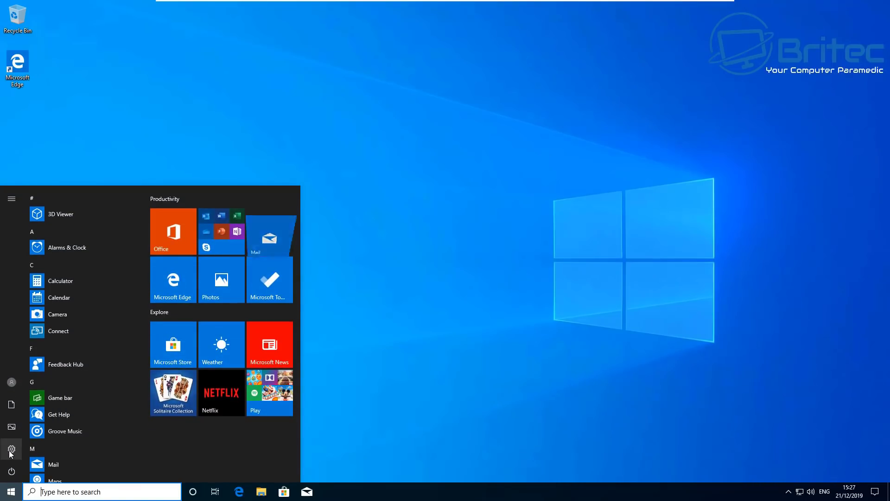
left_click(12, 449)
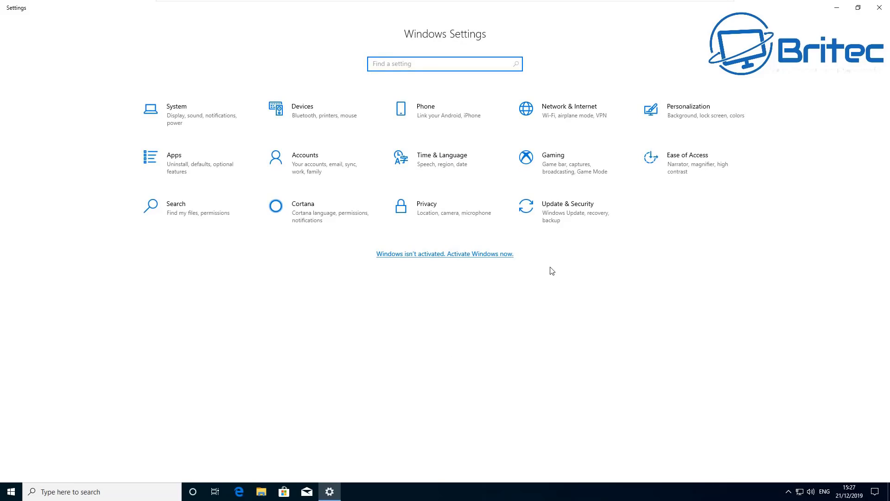
left_click(571, 212)
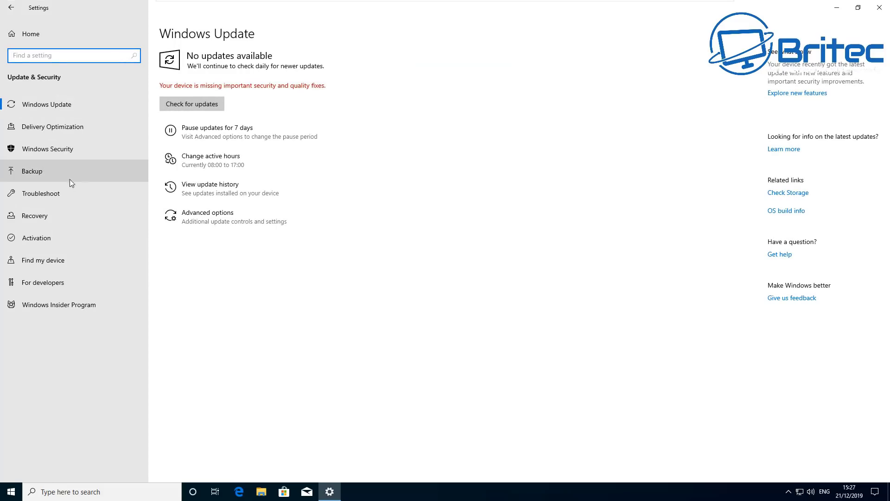
left_click(47, 217)
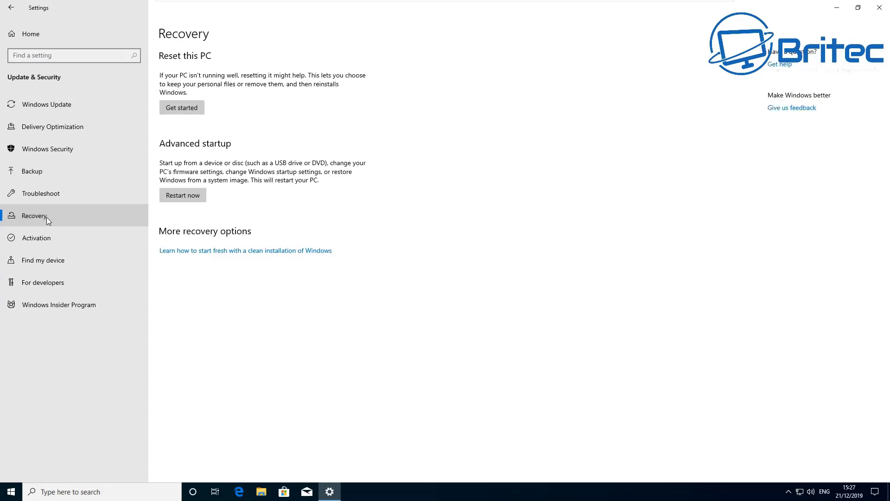
Choose Get started under Reset this PC to reach the Keep my files / Remove everything choice.
left_click(185, 110)
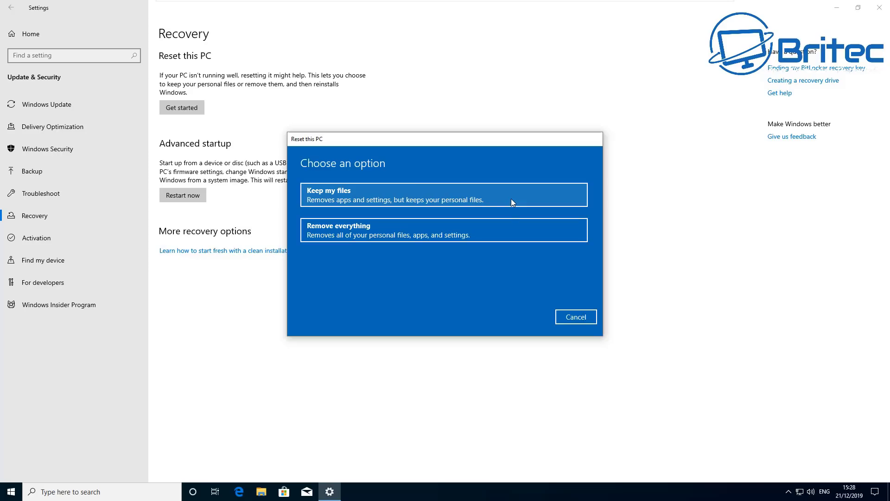
Pick Remove everything, toggle data erasure on and back off, and confirm.
left_click(507, 235)
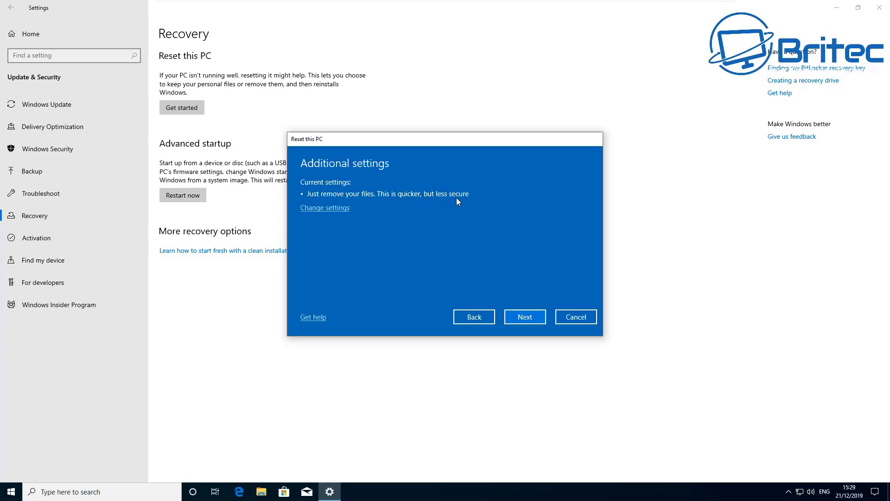
left_click(325, 208)
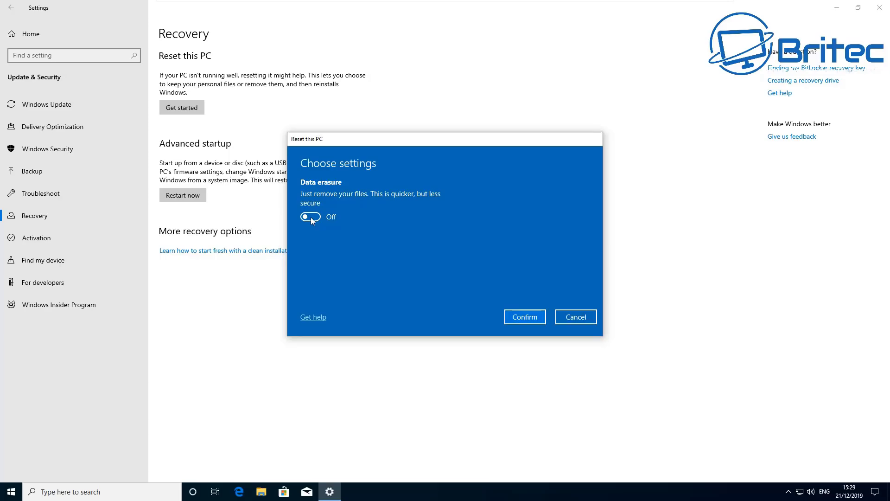
left_click(311, 218)
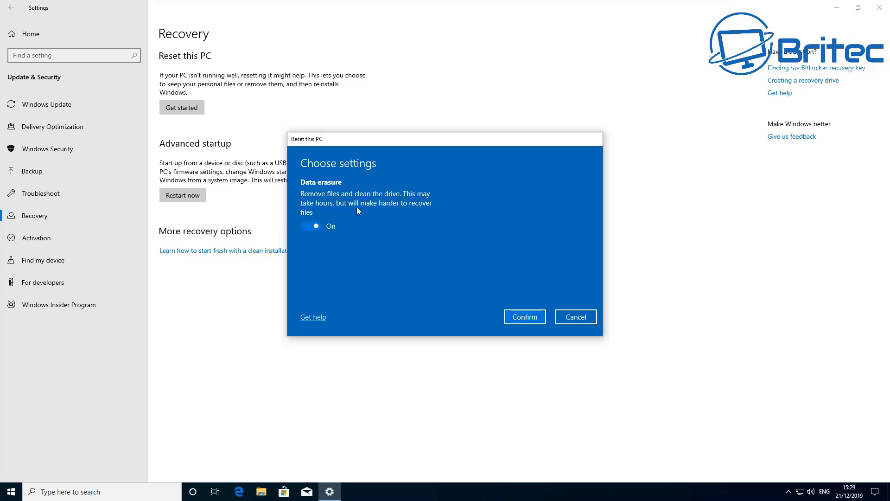
left_click(307, 227)
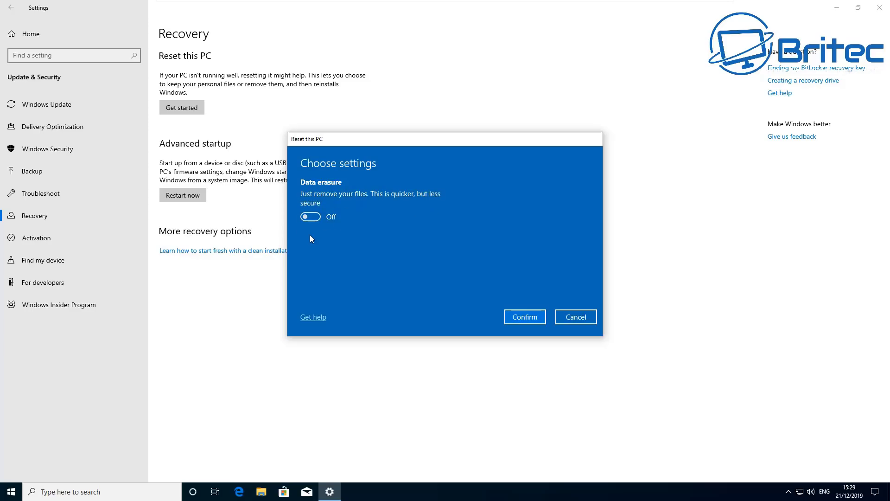
left_click(526, 320)
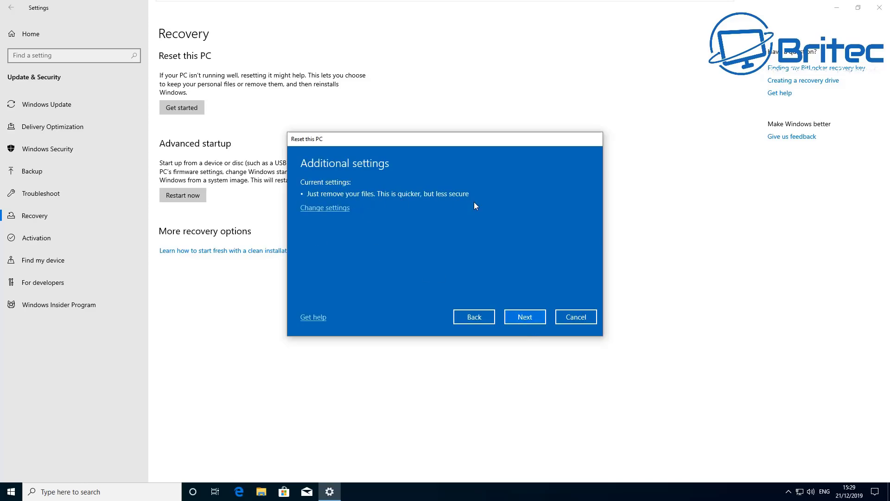
Advance to the Ready to reset this PC page and launch the reset.
left_click(531, 320)
left_click(522, 319)
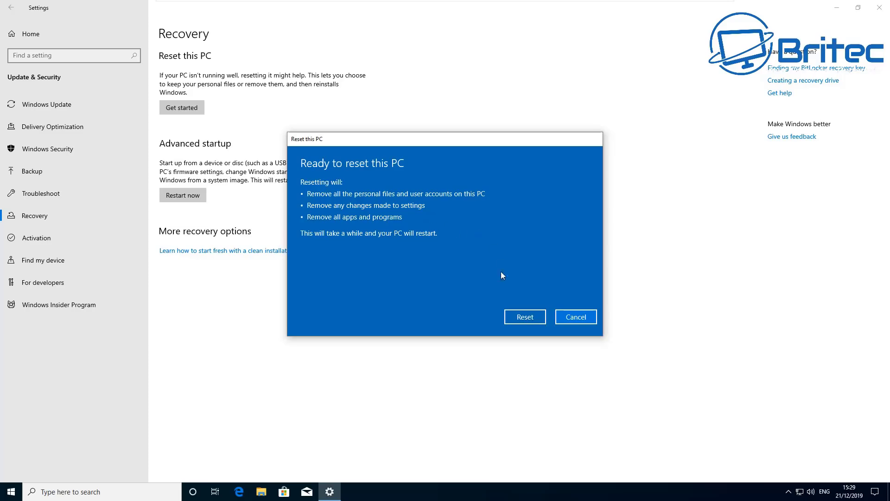
left_click(525, 319)
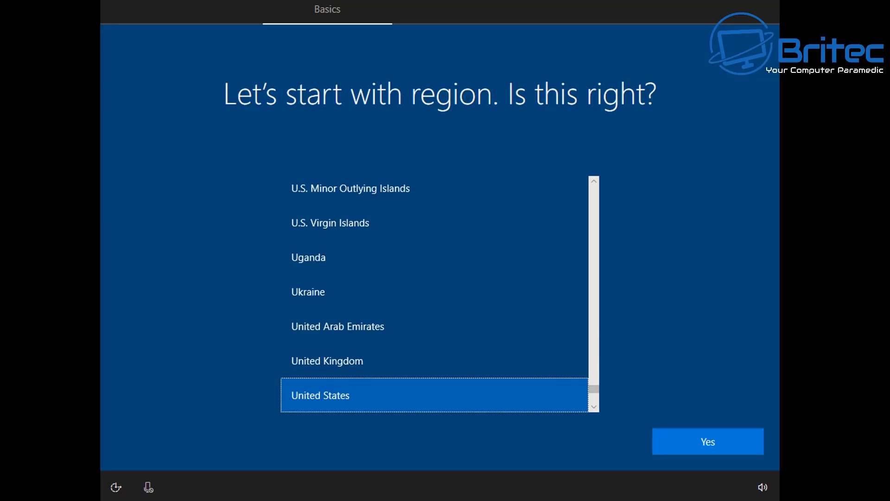
Choose United Kingdom for region and keyboard layout, skipping a second layout.
left_click(366, 360)
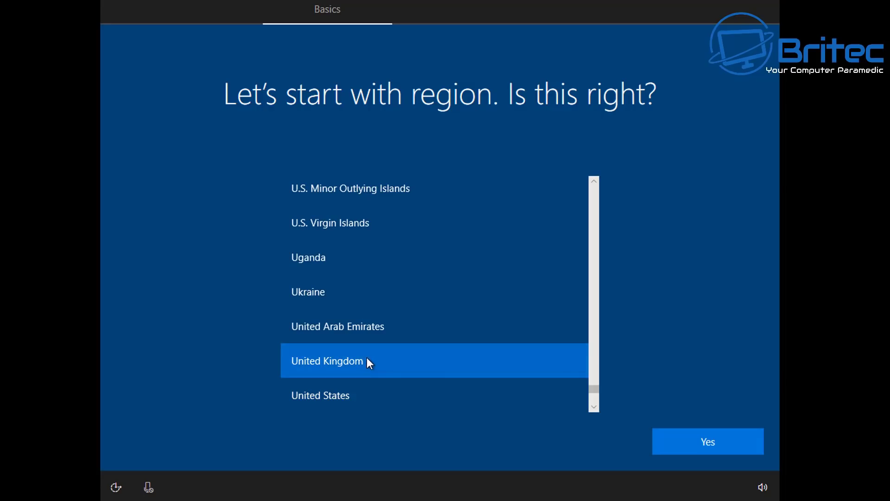
left_click(711, 446)
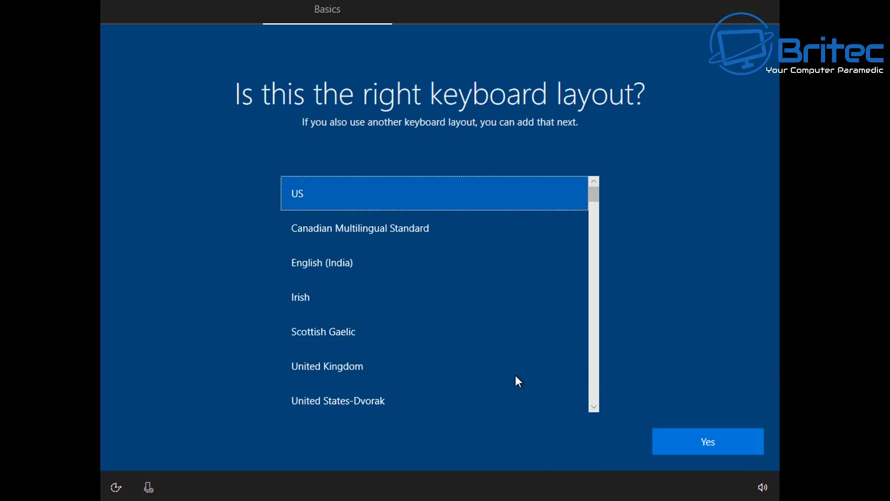
left_click(403, 367)
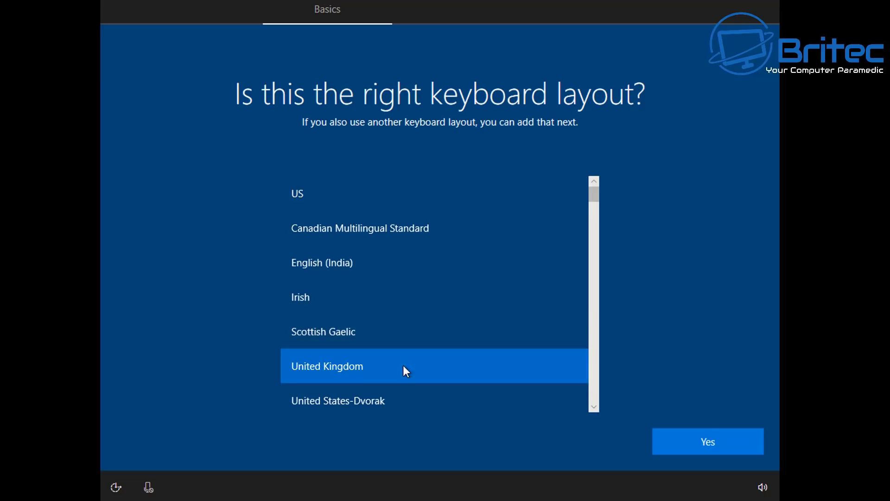
left_click(724, 445)
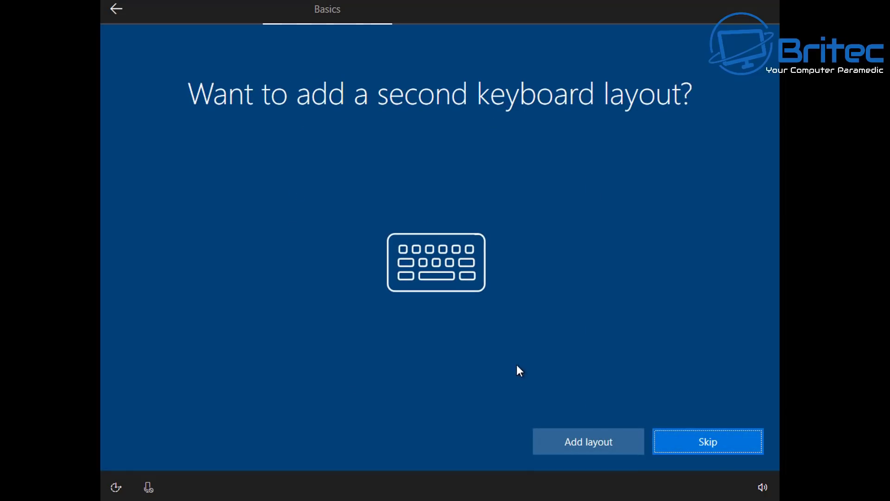
left_click(707, 450)
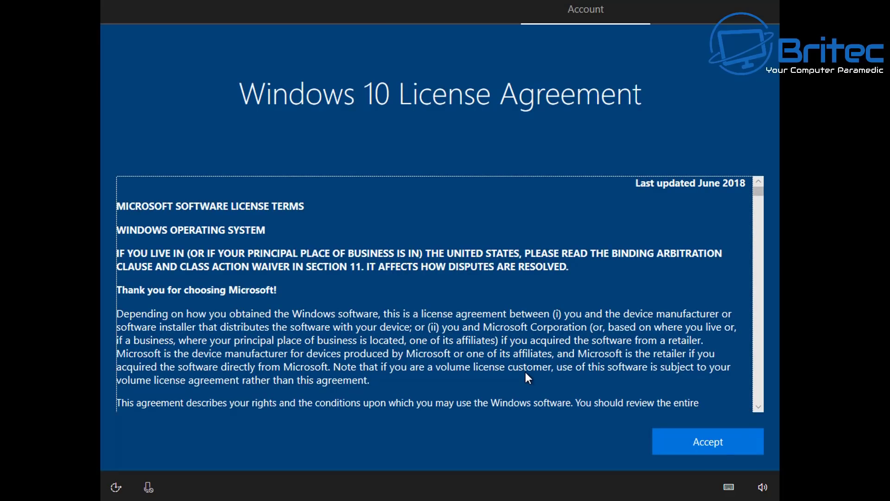
Accept the Windows 10 license agreement and select Set up for personal use.
left_click(705, 440)
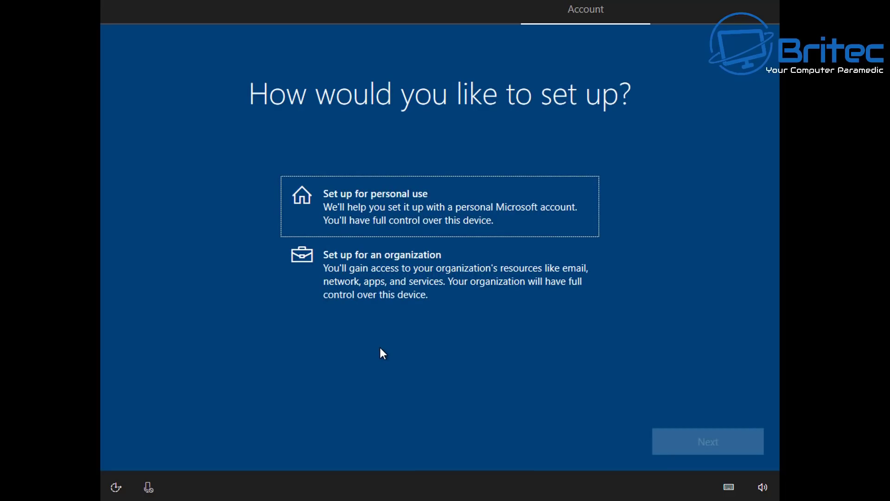
left_click(402, 206)
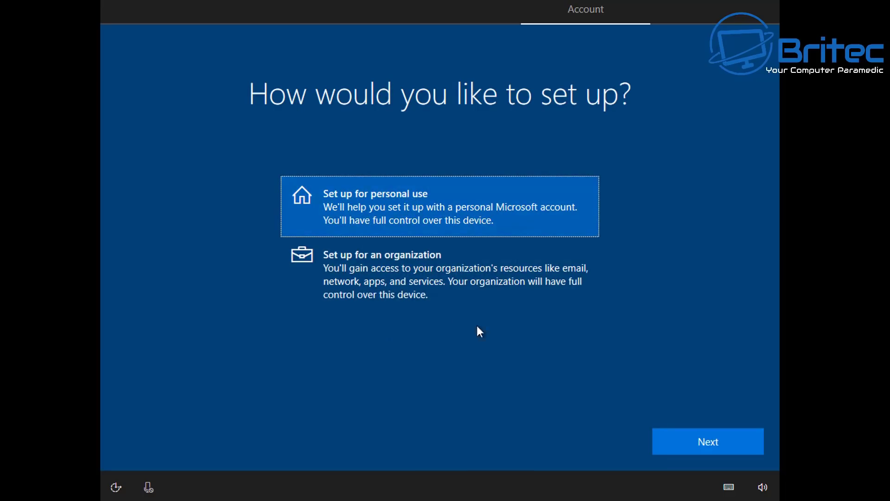
Create an offline local account named 'Britec' with a blank password.
left_click(704, 449)
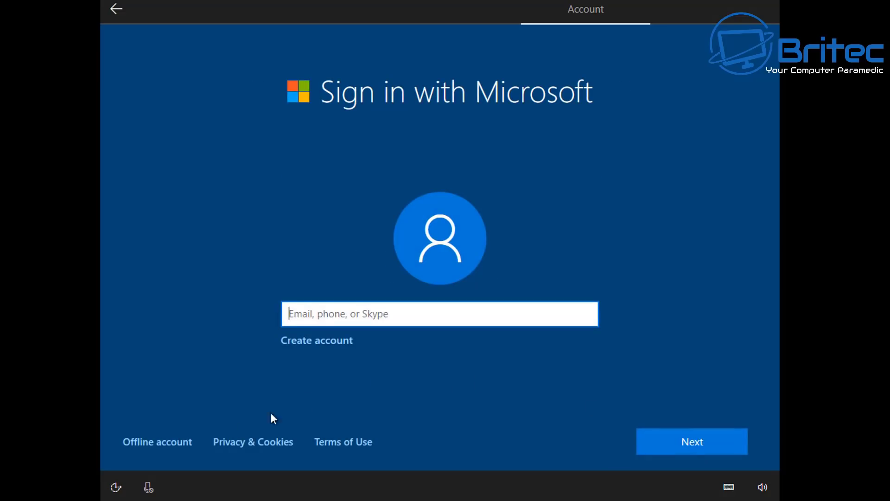
left_click(153, 443)
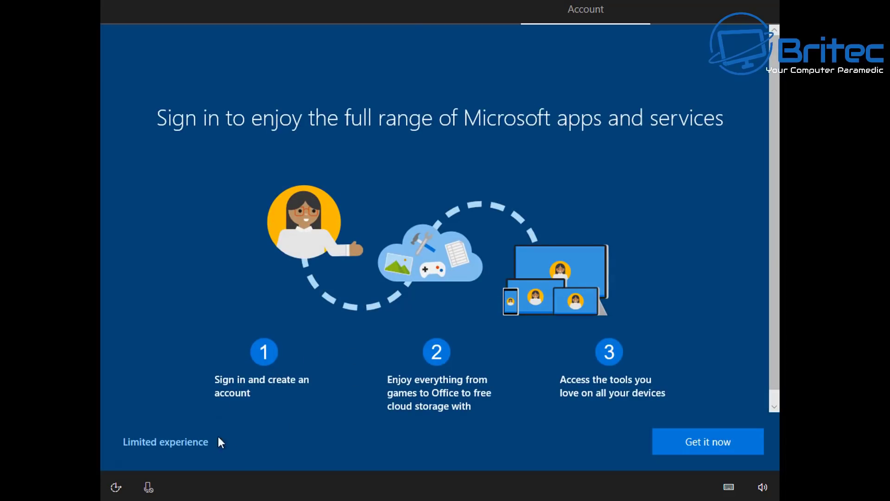
left_click(160, 456)
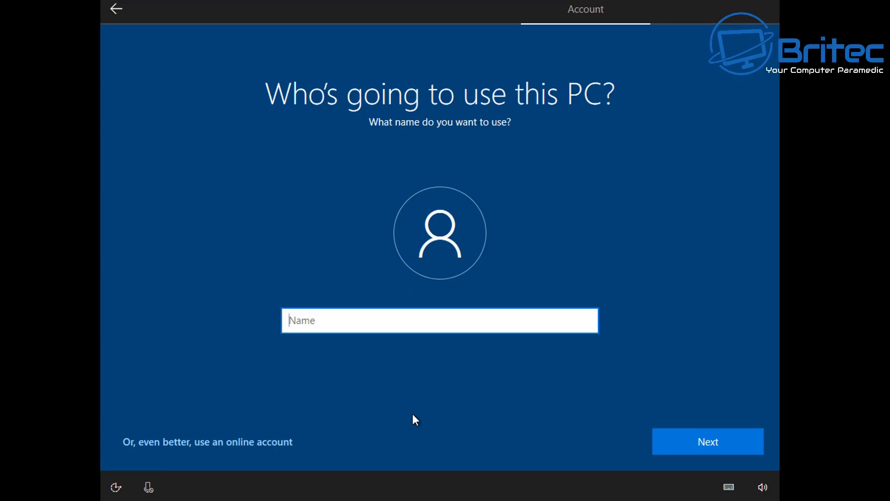
type("Brite")
type("c")
left_click(704, 449)
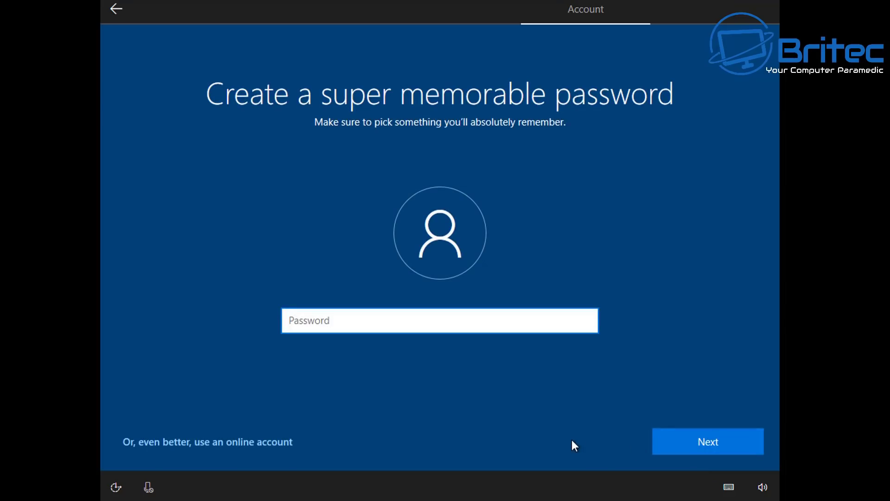
left_click(709, 452)
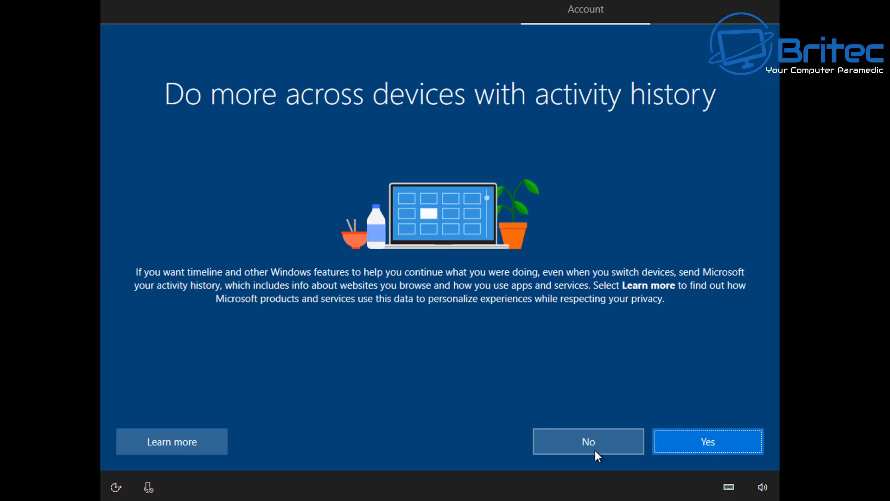
Decline activity history, Cortana, online speech recognition, location and Find my device.
left_click(594, 450)
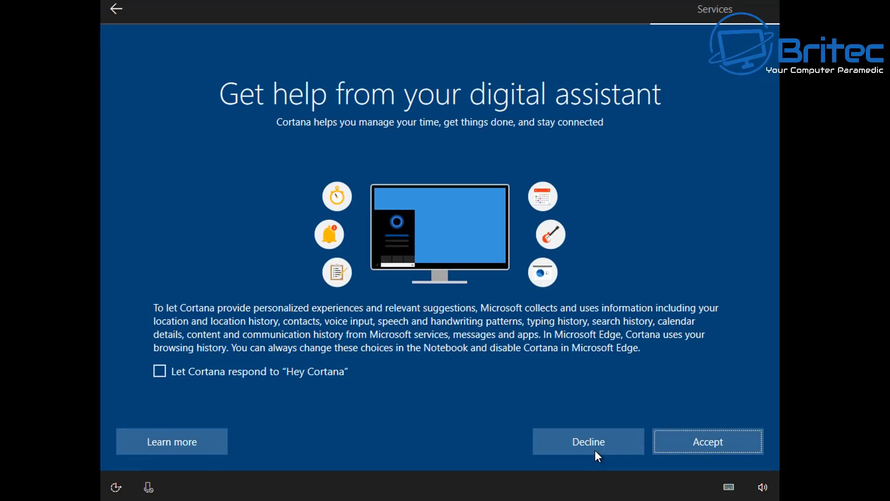
left_click(595, 449)
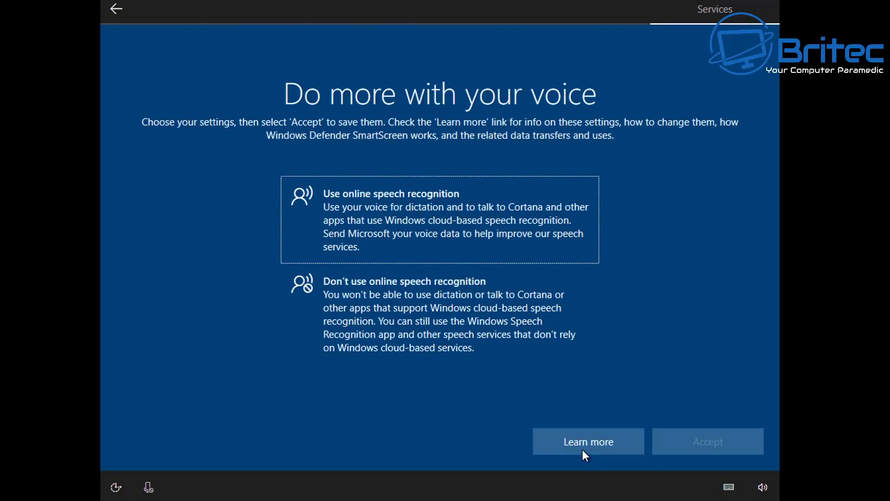
left_click(388, 315)
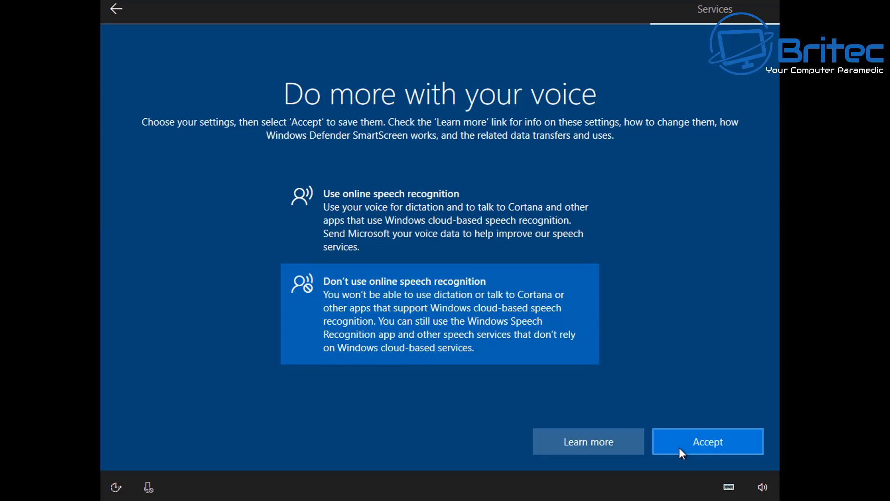
left_click(680, 447)
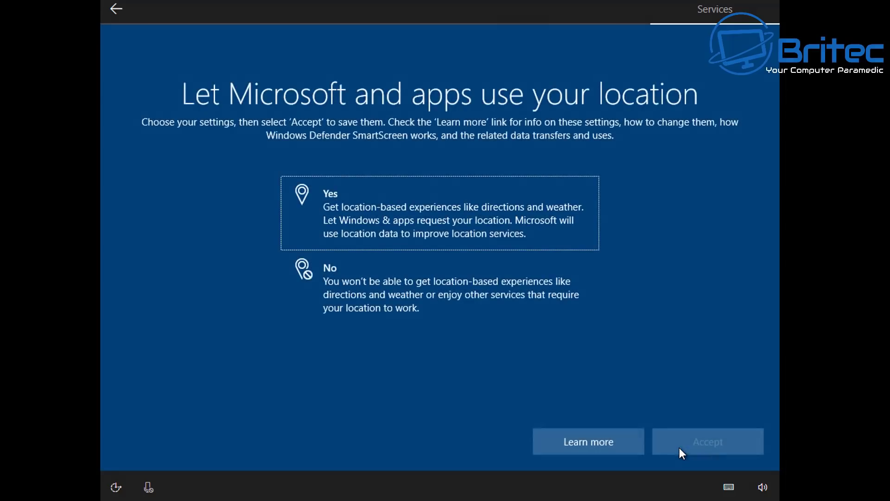
left_click(380, 308)
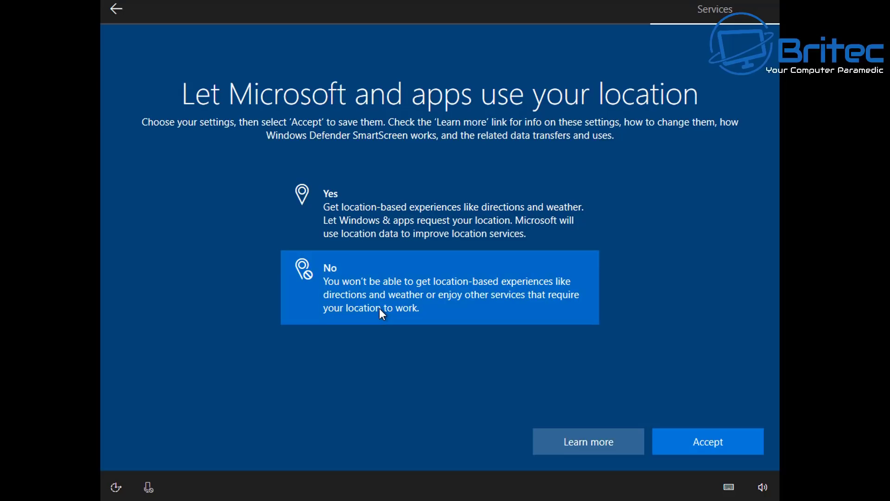
left_click(671, 449)
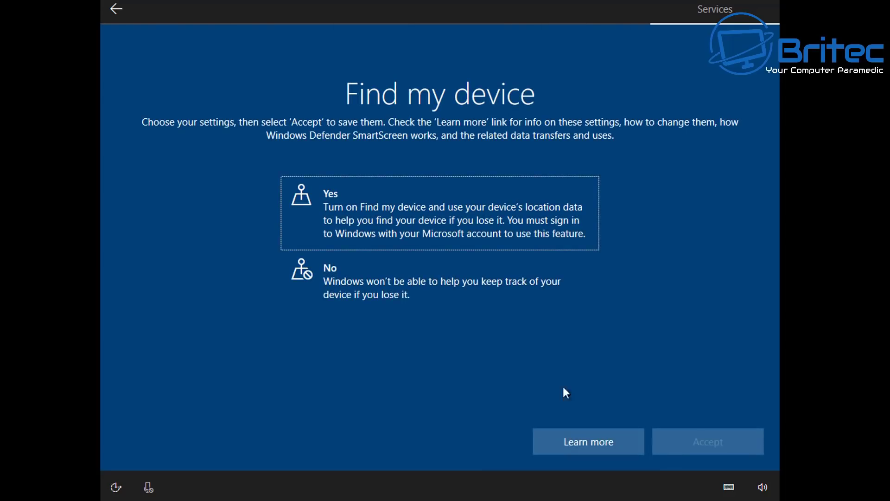
left_click(387, 279)
left_click(677, 449)
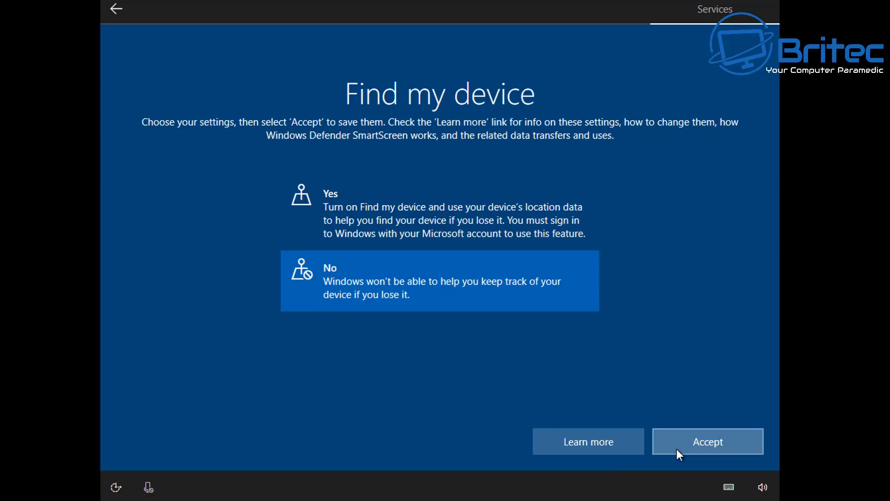
Set diagnostics to Basic, decline inking, tailored experiences and advertising ID, and finish setup.
left_click(299, 371)
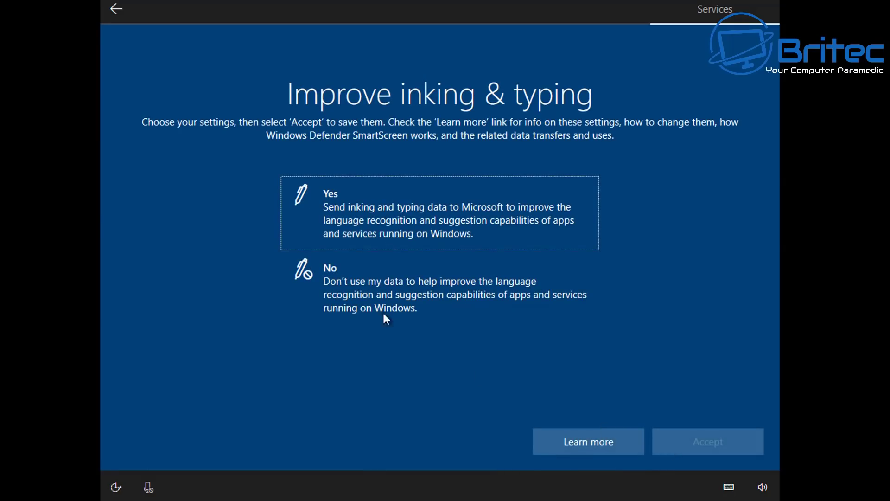
left_click(382, 311)
left_click(672, 449)
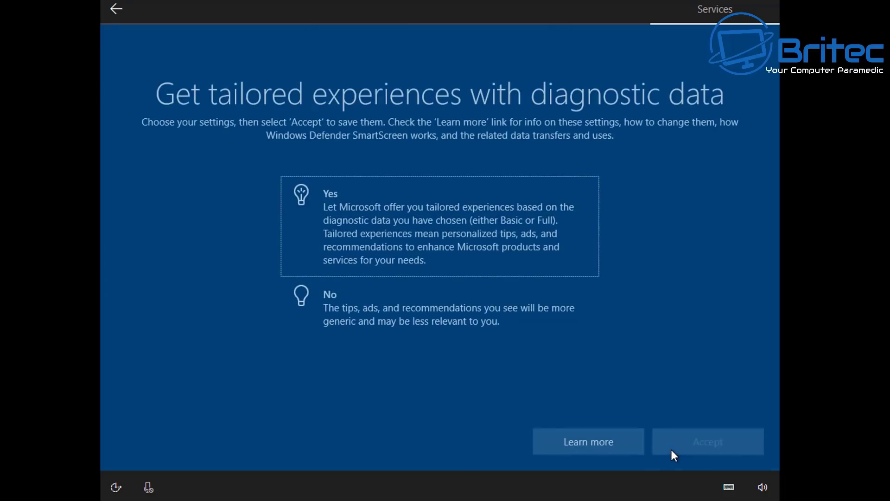
left_click(304, 318)
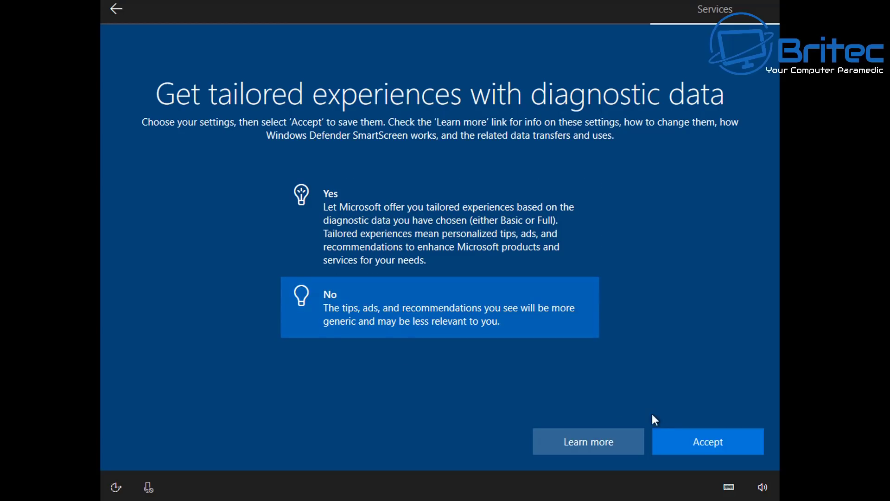
left_click(669, 452)
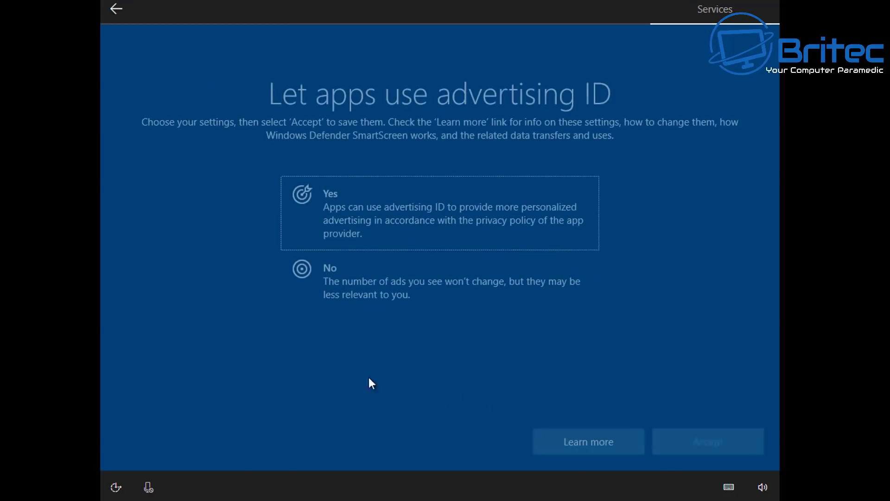
left_click(310, 306)
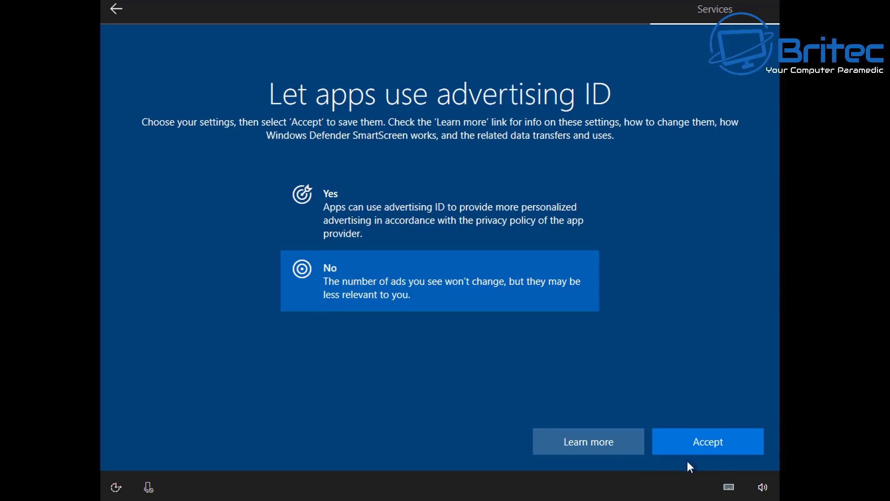
left_click(675, 452)
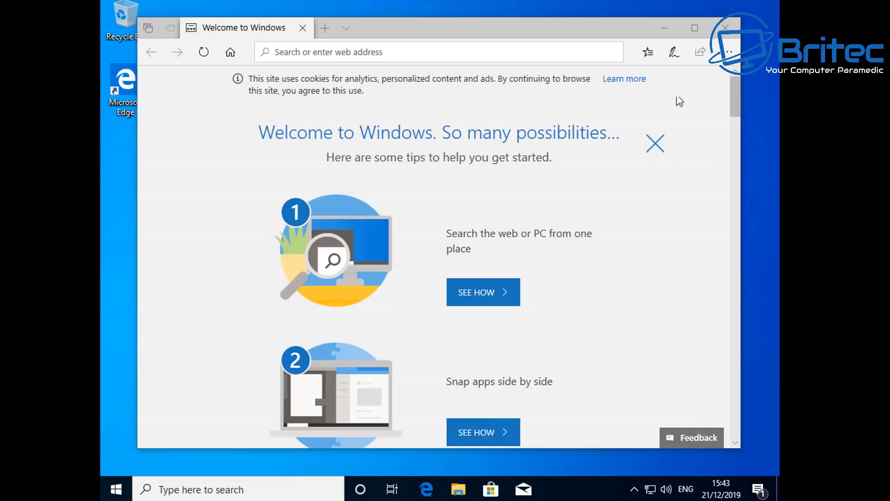
Close Edge and switch the display resolution from 1024 × 768 to 1920 × 1080, keeping the change.
left_click(726, 29)
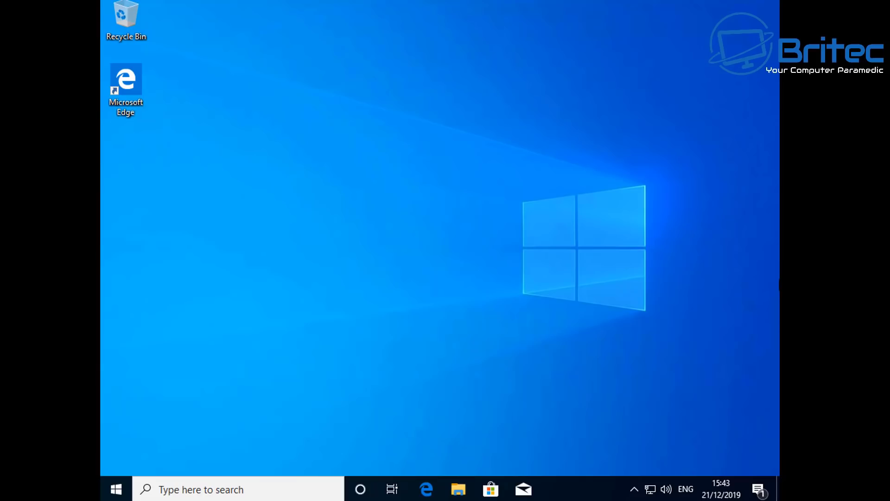
right_click(447, 278)
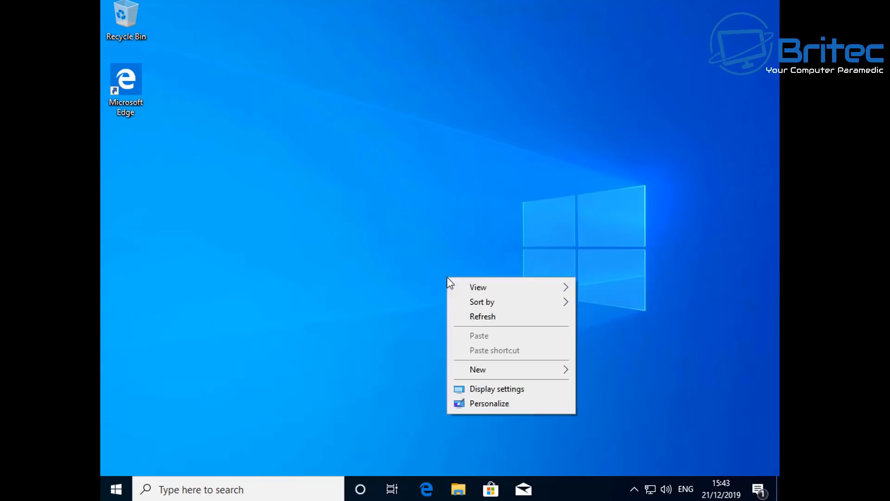
left_click(509, 388)
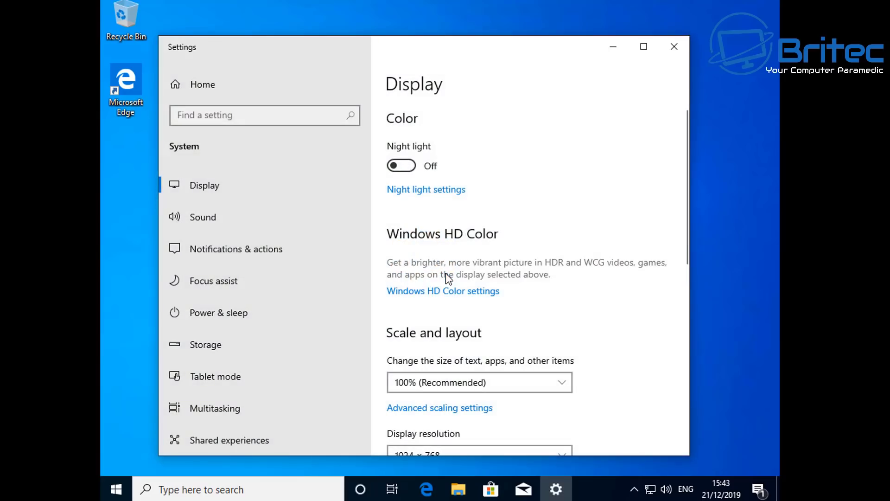
scroll(505, 336, "down", 2)
scroll(504, 338, "down", 4)
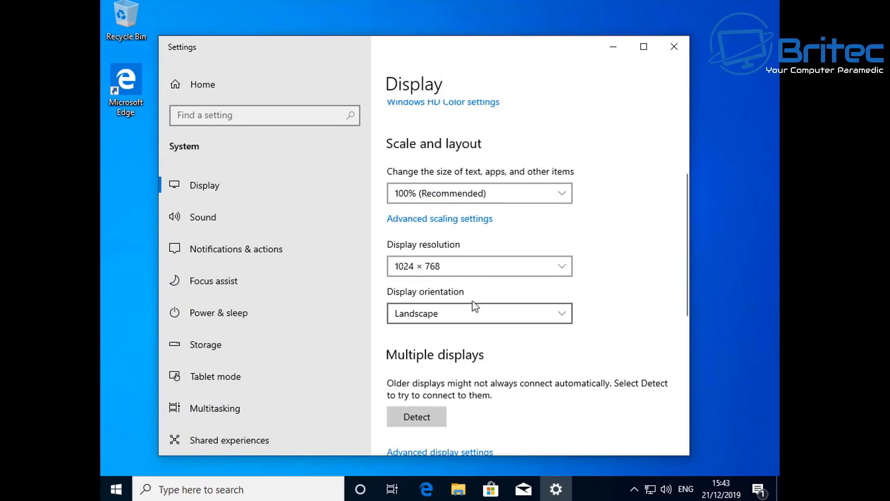
left_click(470, 262)
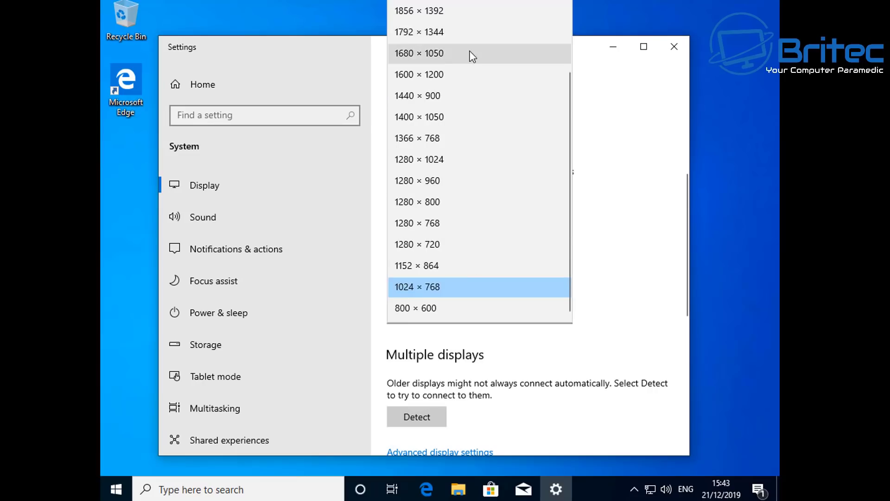
scroll(469, 55, "up", 2)
left_click(464, 38)
left_click(336, 207)
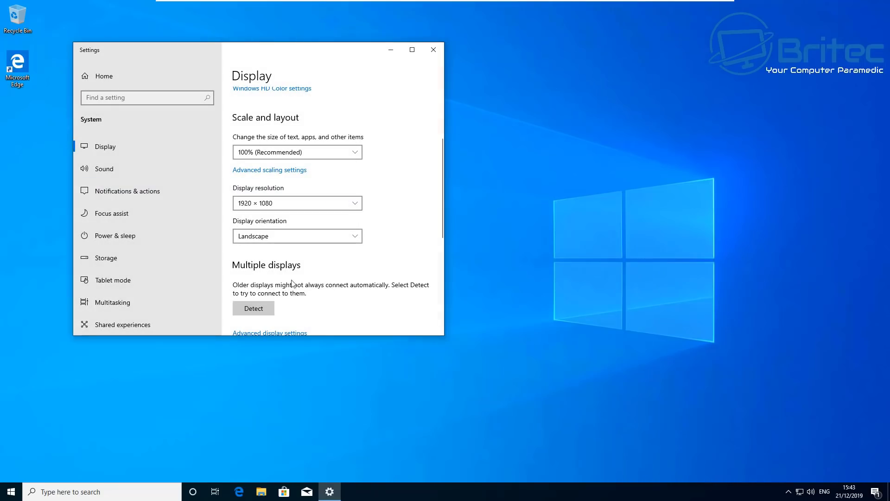
Close Settings, then subscribe to Britec on YouTube with notifications set to All.
left_click(433, 49)
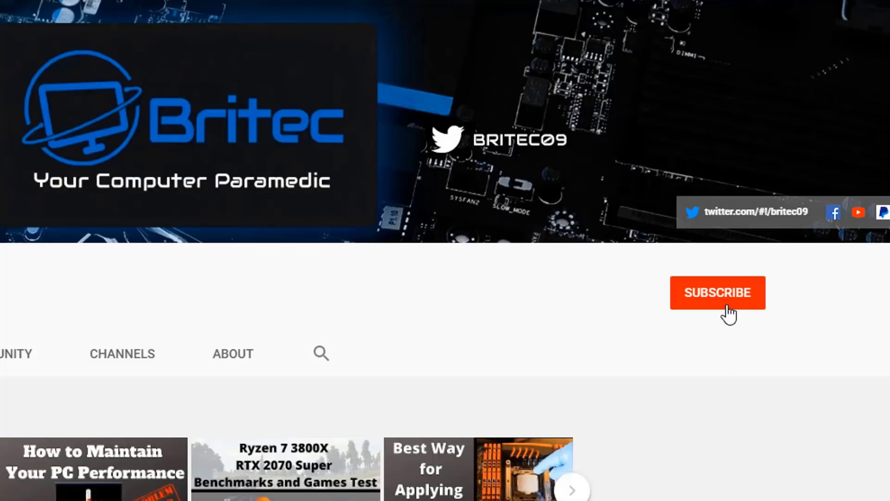
left_click(729, 315)
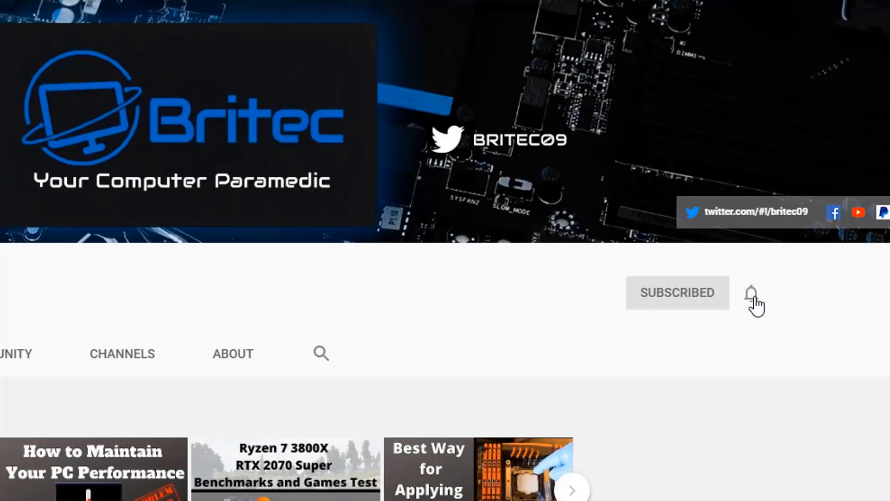
left_click(752, 297)
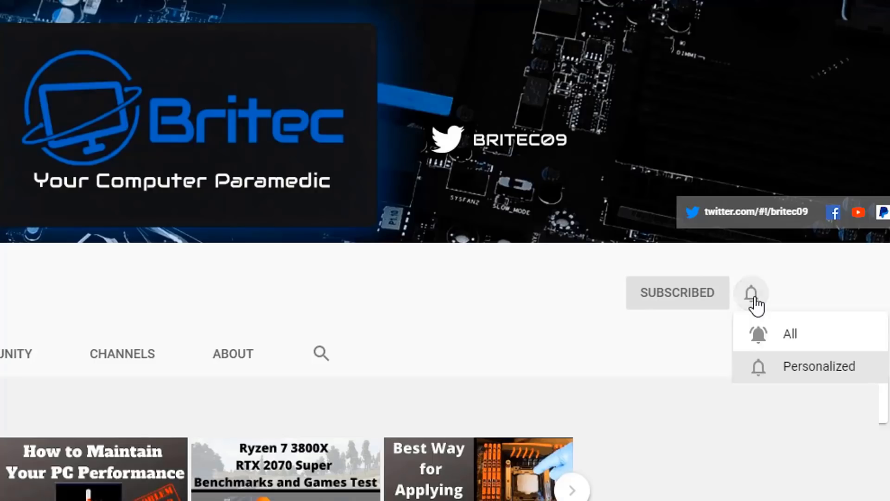
left_click(773, 338)
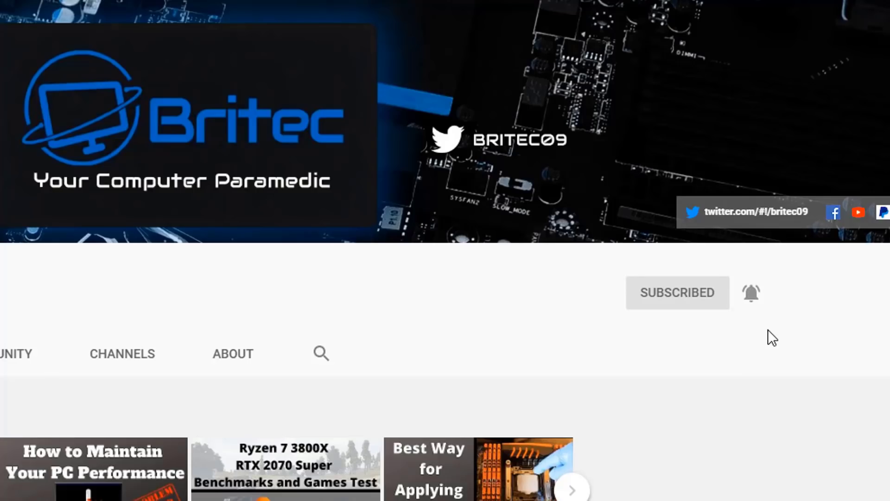